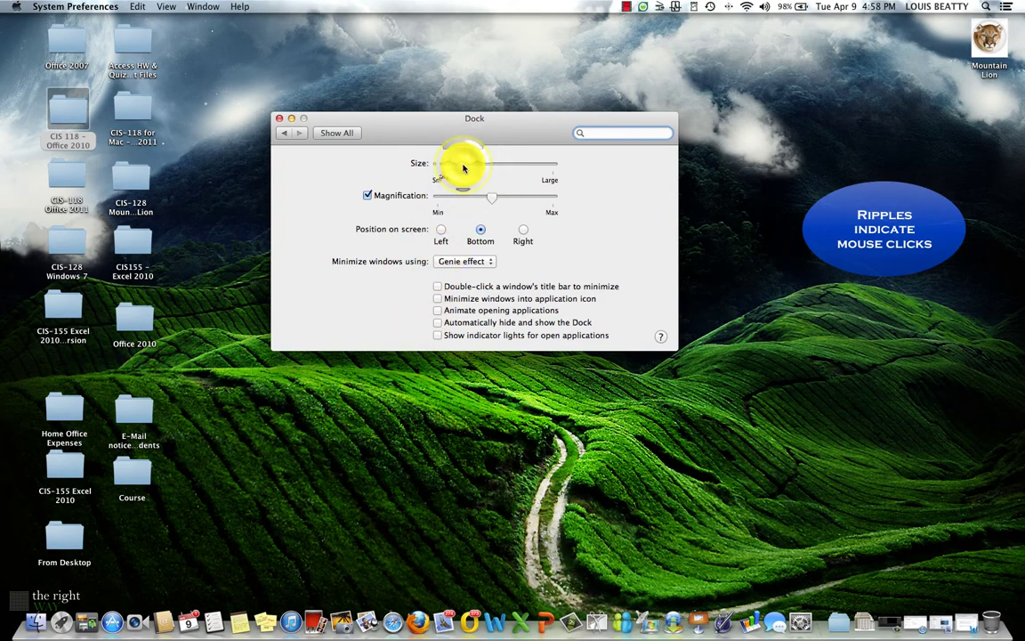
Step: Try the largest and smallest Dock sizes, and set the size to about one-fifth of the range above Small
left_click_drag(463, 169, 564, 173)
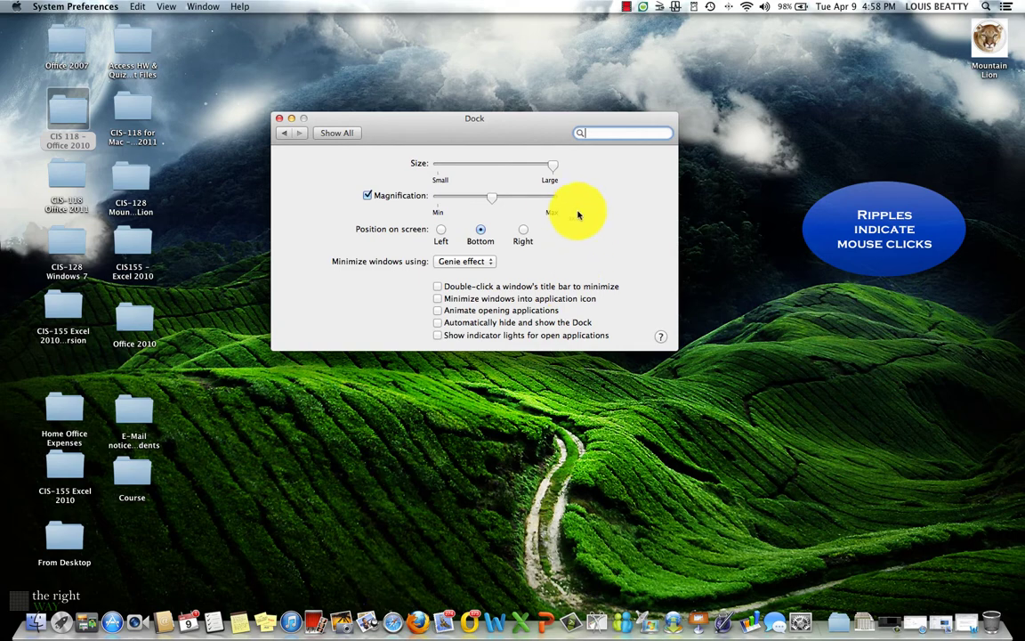
left_click(554, 163)
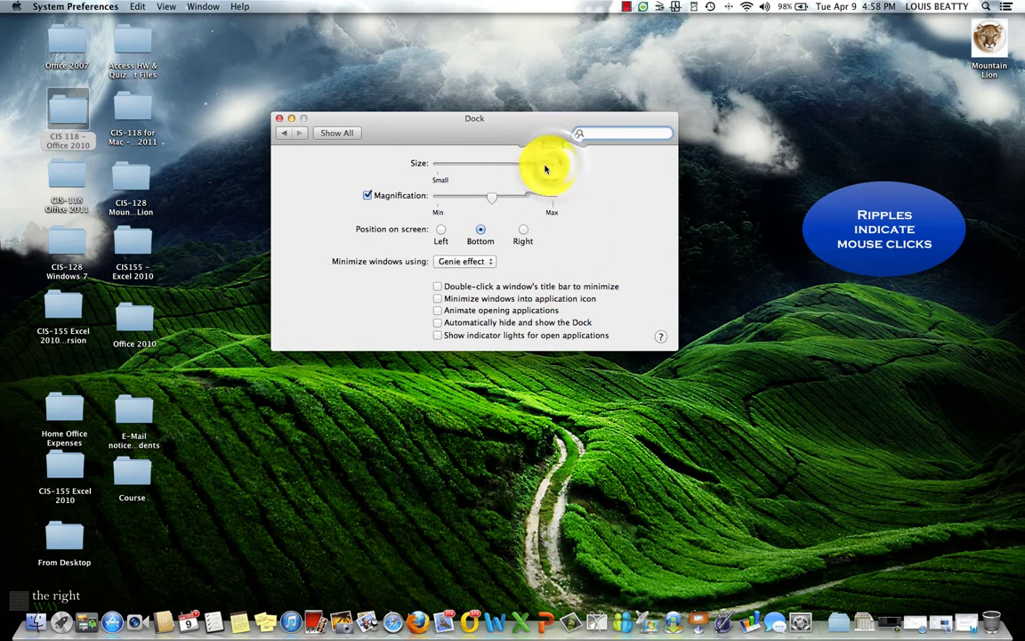
left_click_drag(545, 169, 438, 167)
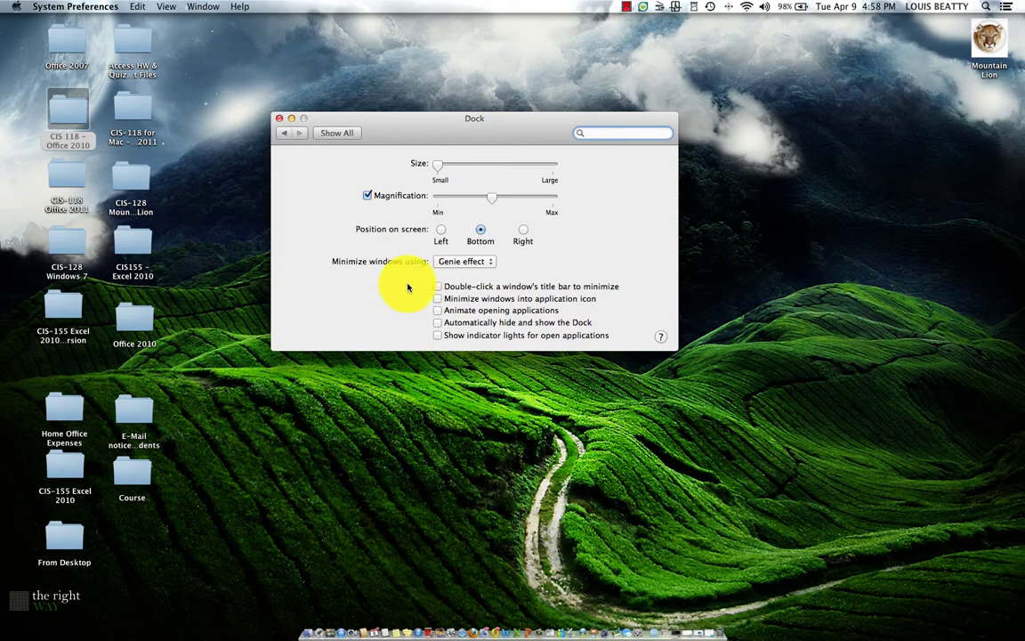
left_click(437, 172)
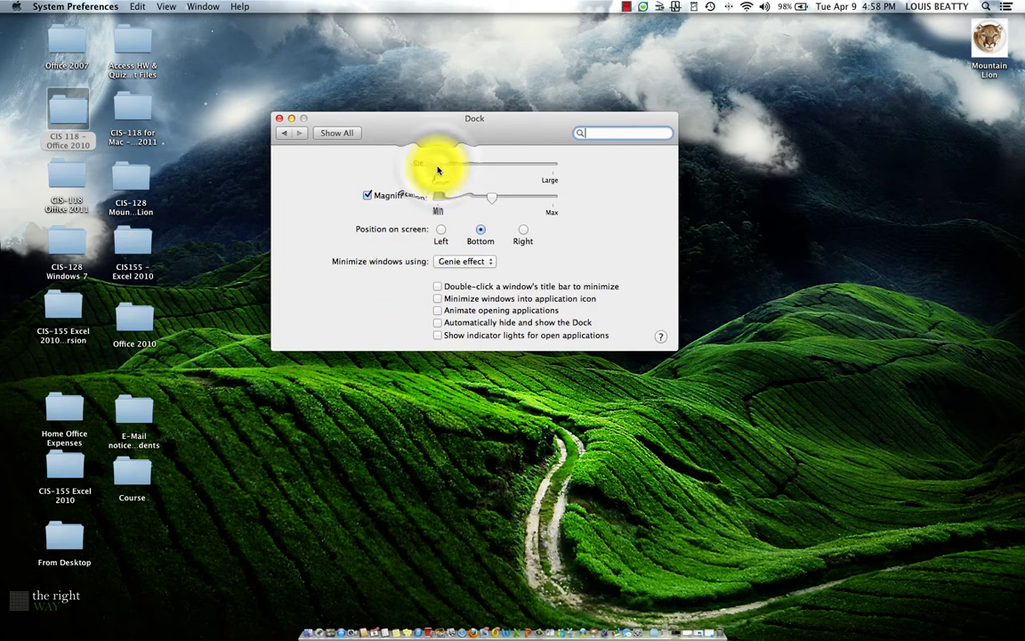
left_click_drag(437, 170, 467, 169)
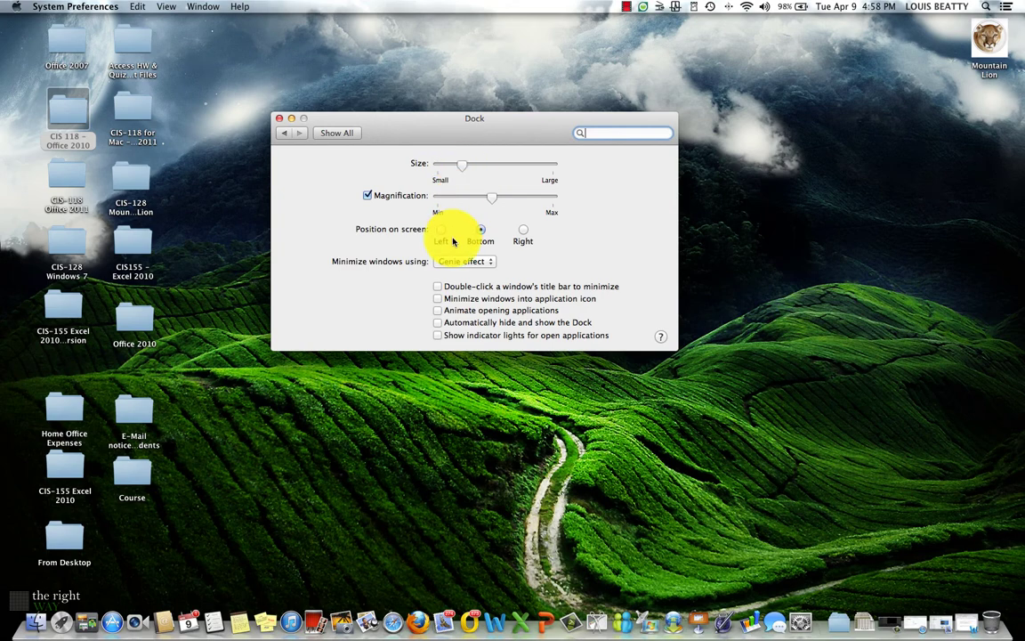
Step: Try the Dock magnification at Max and Min, and set it slightly below the middle of the range
left_click_drag(491, 206, 583, 213)
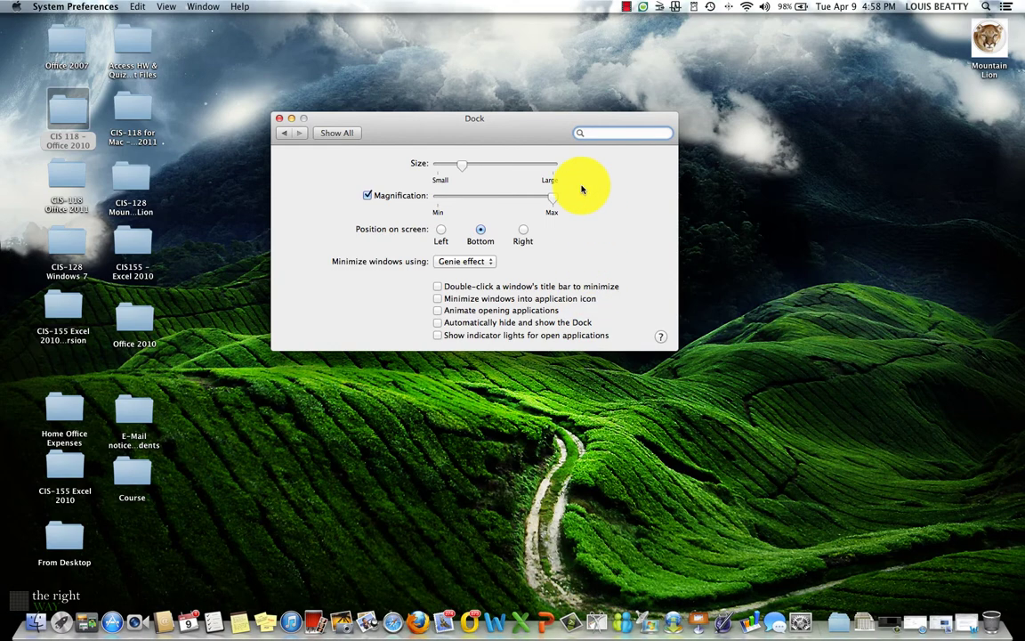
left_click_drag(553, 199, 389, 201)
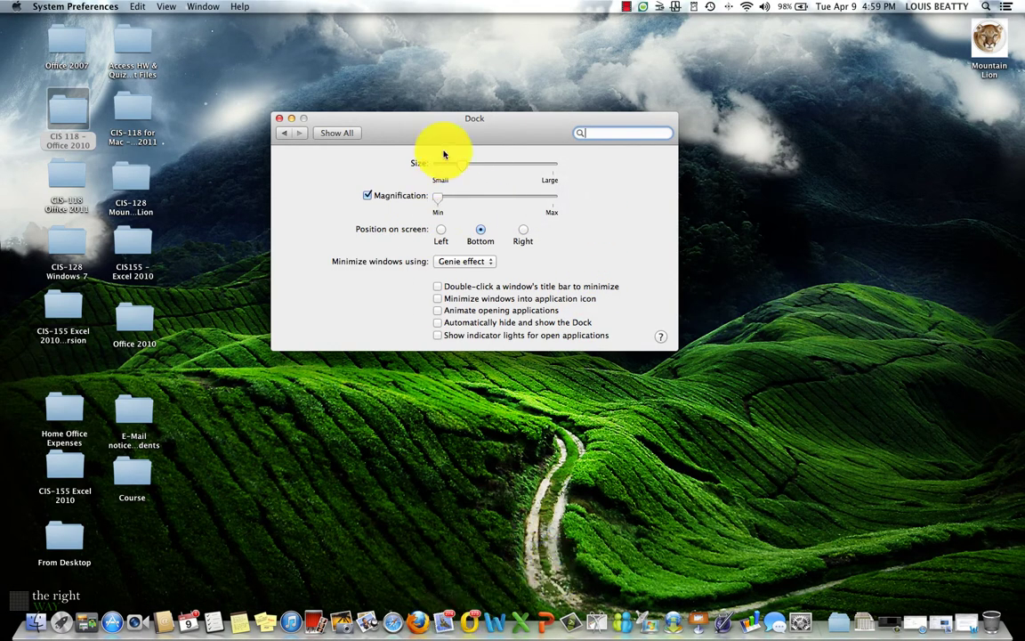
left_click_drag(436, 201, 475, 201)
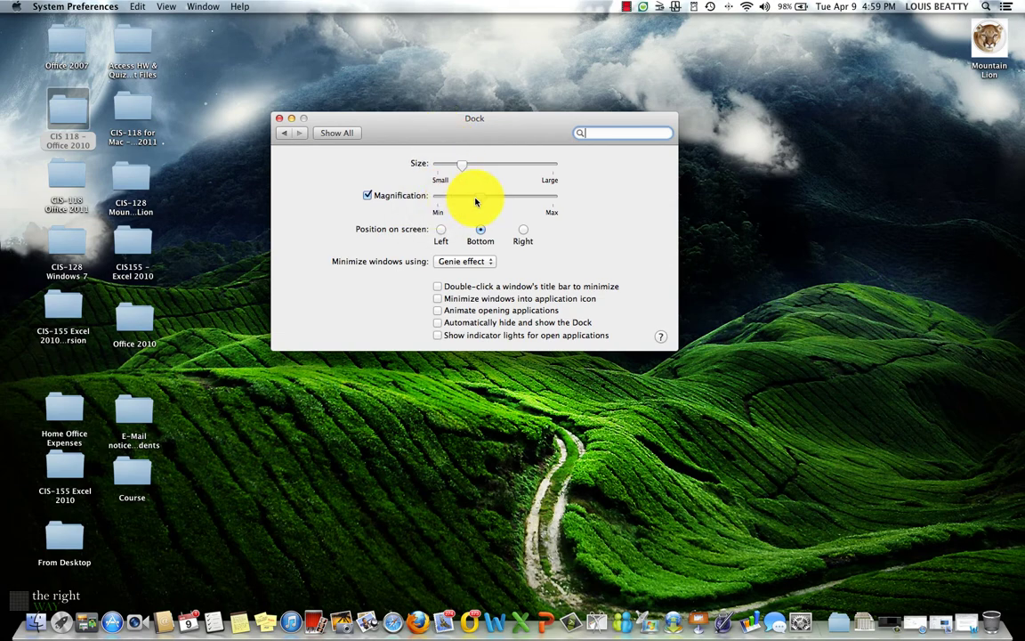
Step: Try the Left and Right screen positions for the Dock and return it to Bottom
left_click(441, 230)
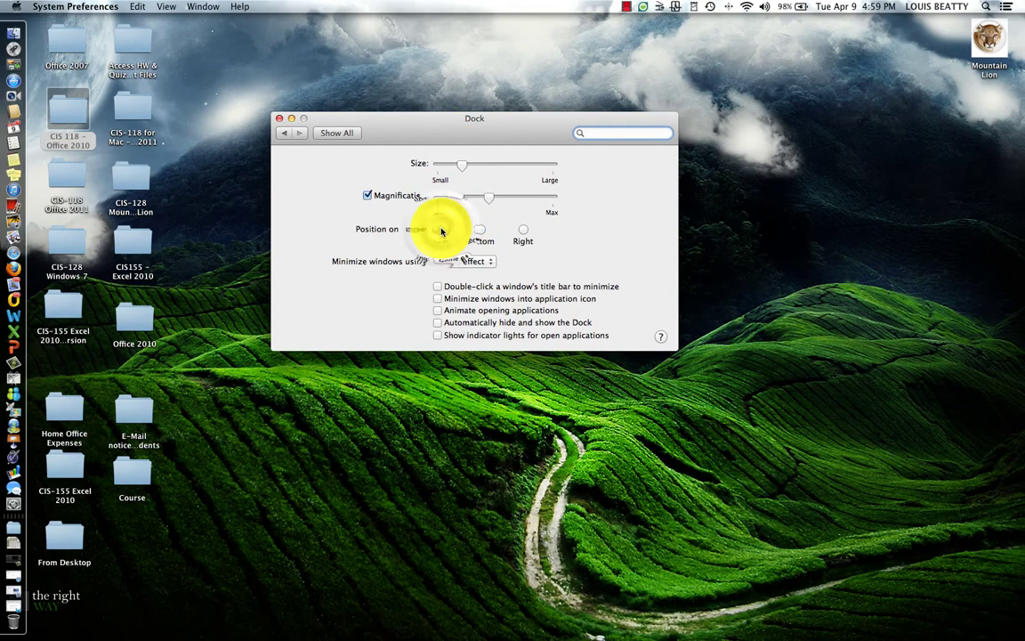
left_click(523, 233)
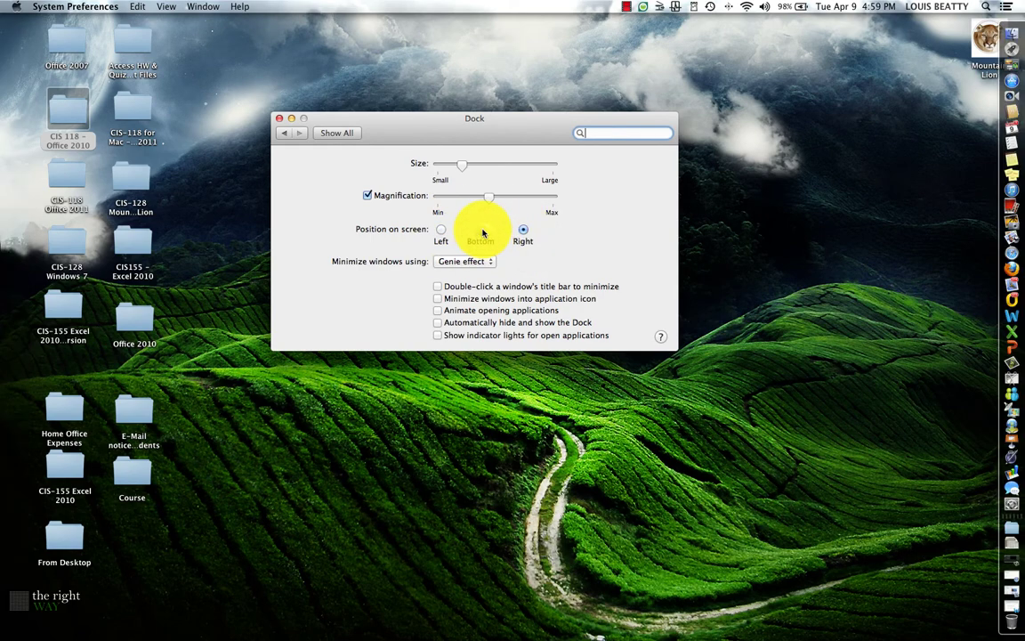
left_click(483, 233)
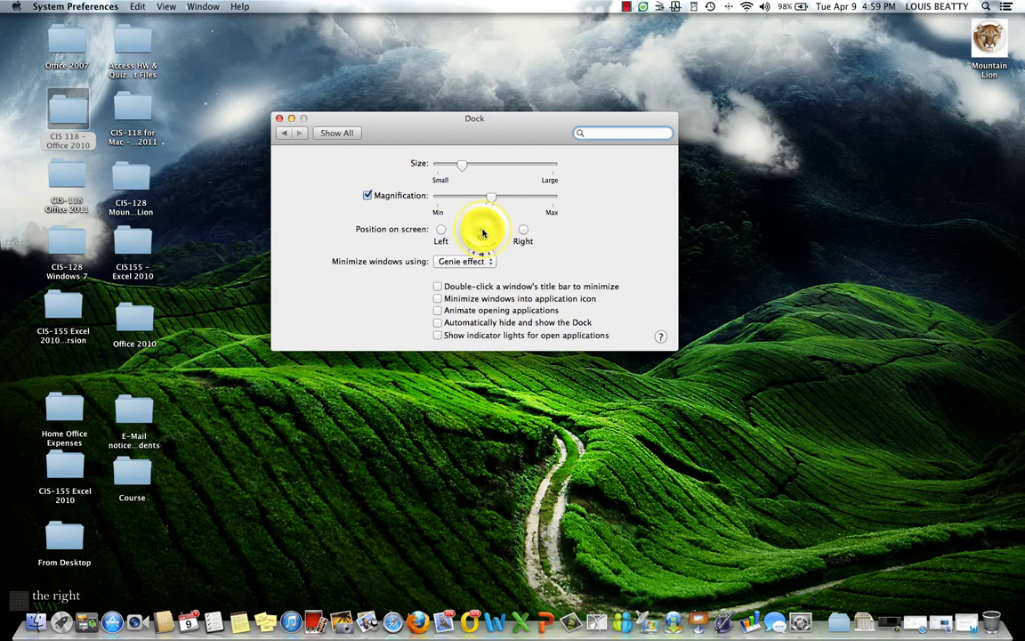
Step: Set windows to minimize using the Scale effect and test it by minimizing and restoring the Dock preferences window
left_click(480, 262)
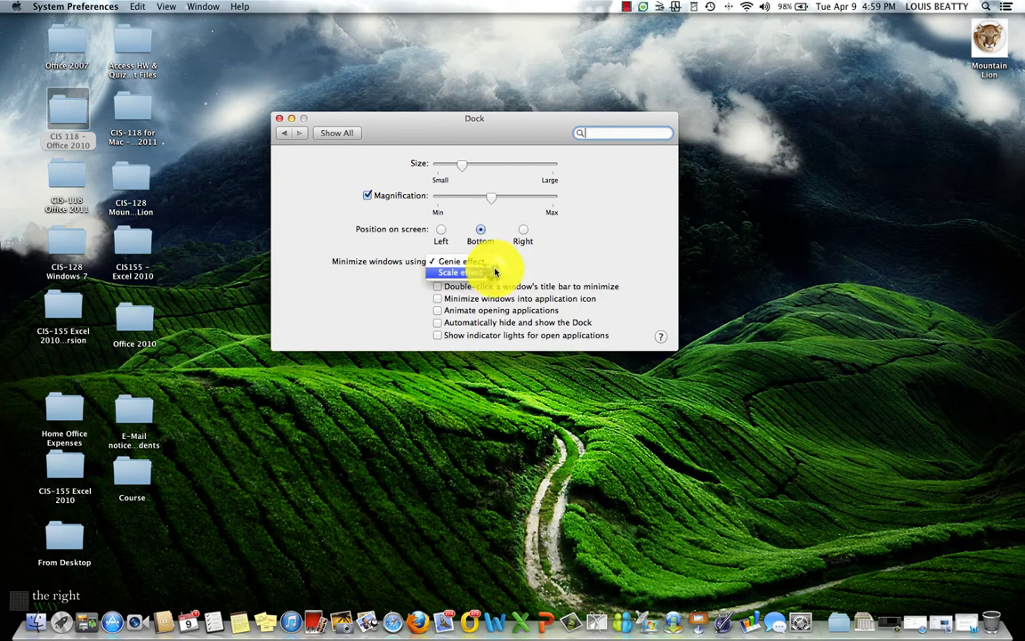
left_click(495, 271)
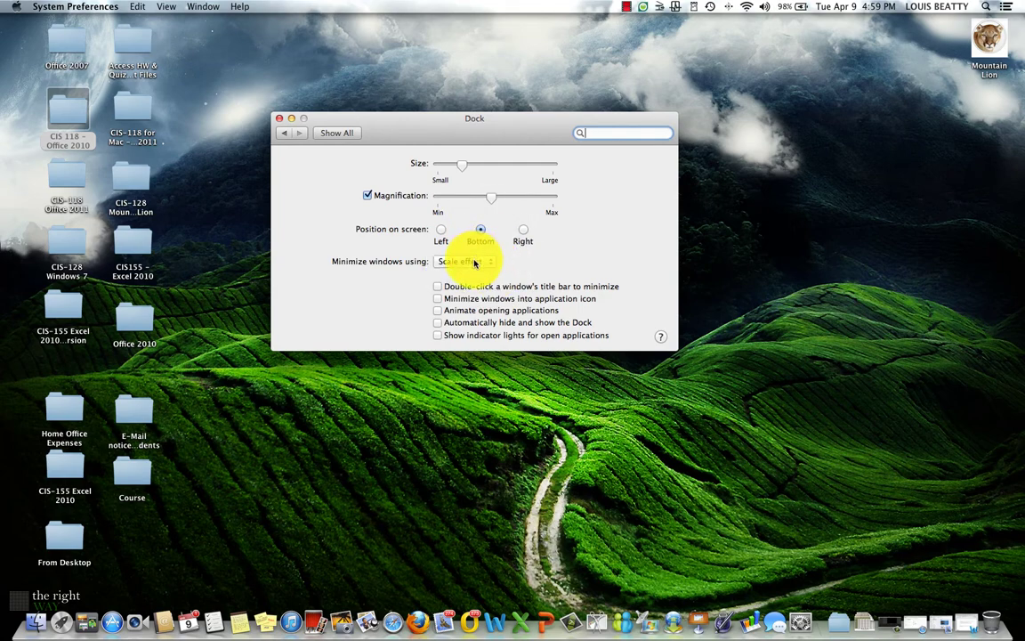
left_click(294, 119)
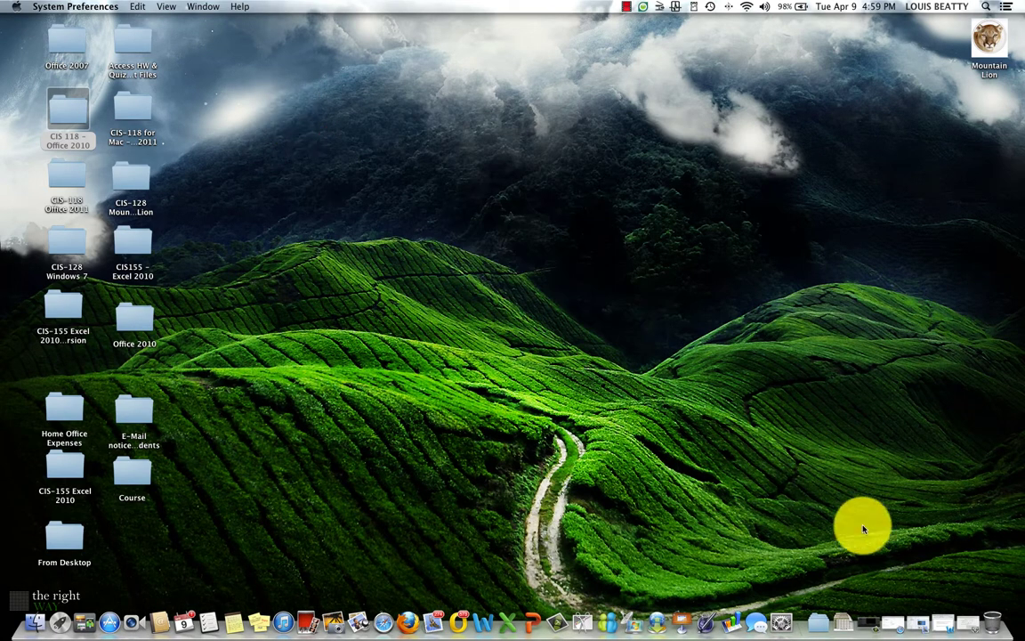
left_click(973, 618)
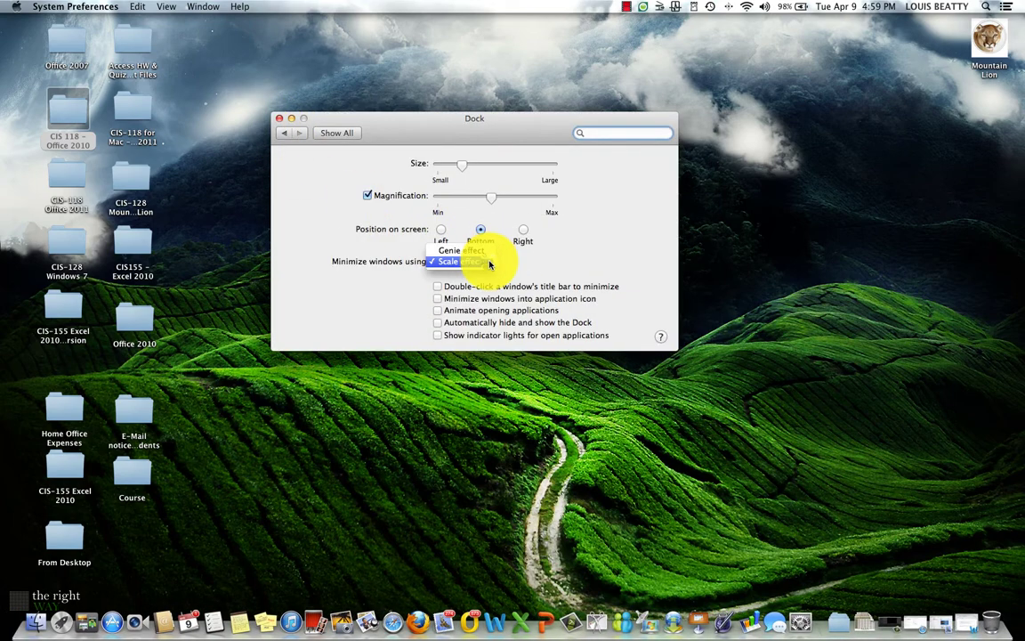
Step: Set windows to minimize using the Genie effect and test it by minimizing and restoring the Dock preferences window twice
left_click(469, 253)
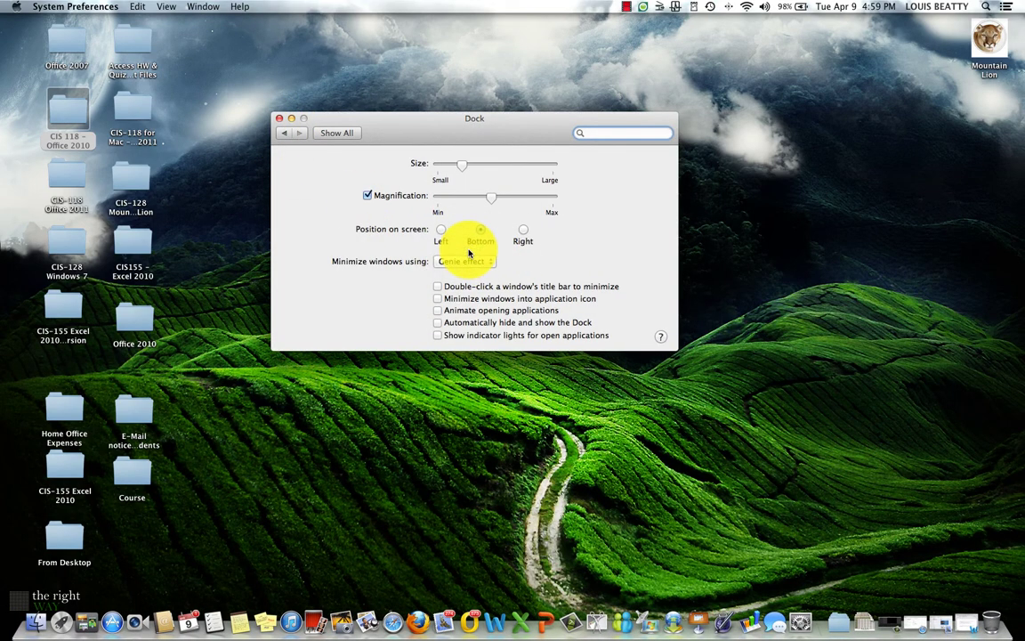
left_click(294, 120)
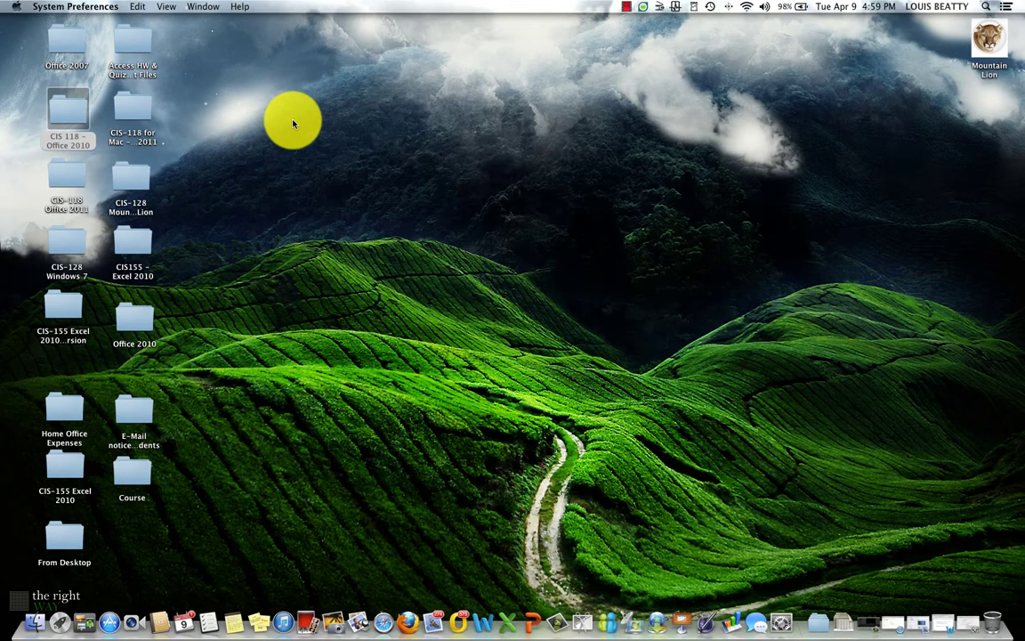
left_click(967, 621)
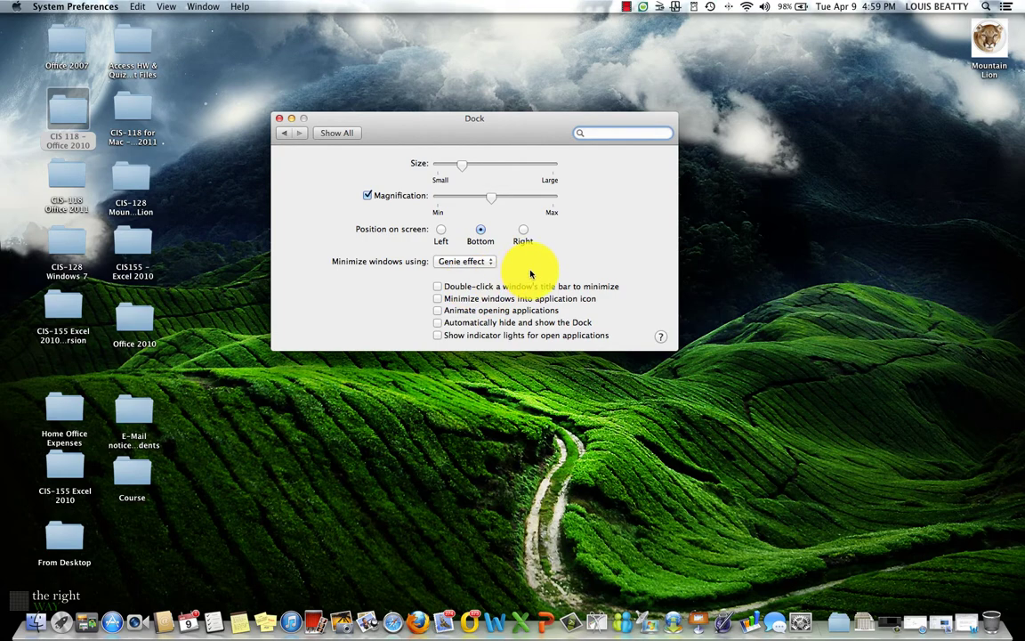
left_click(290, 121)
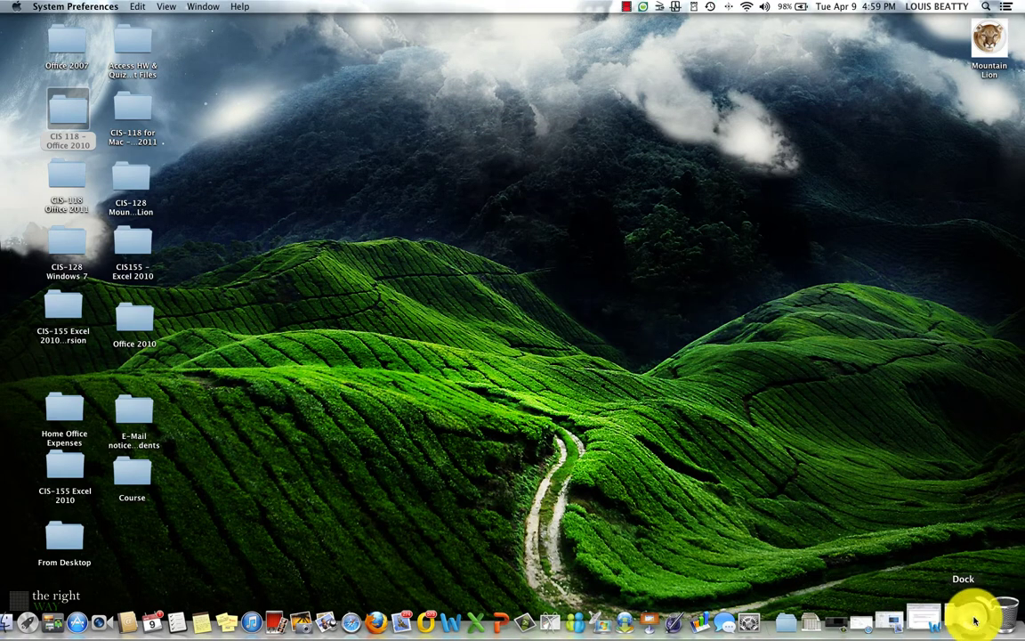
left_click(974, 620)
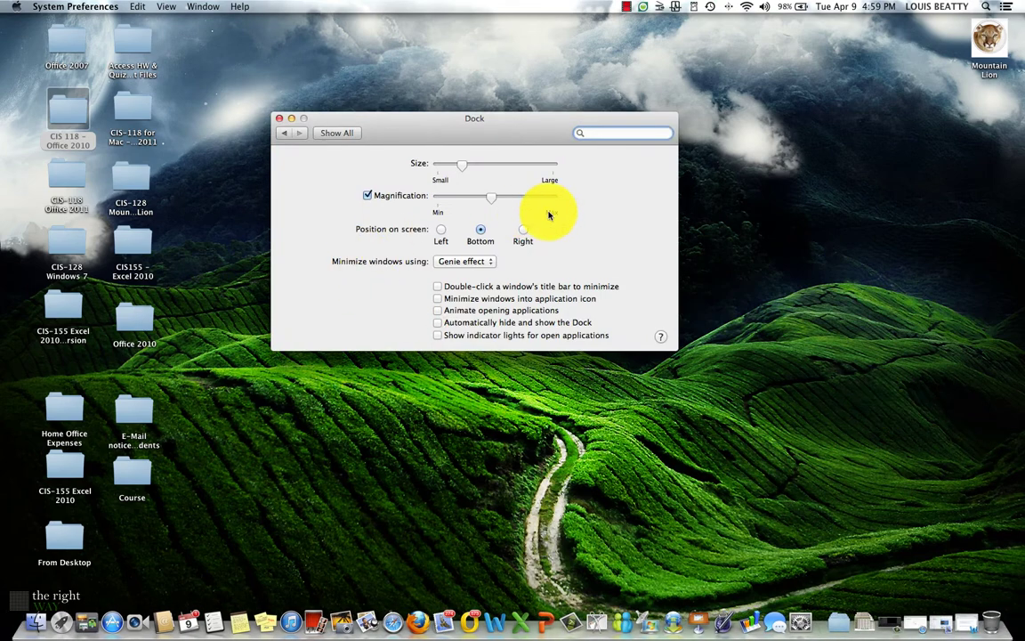
Step: Enable minimizing windows from their title bar and test it by minimizing and restoring the Dock preferences window
left_click(437, 286)
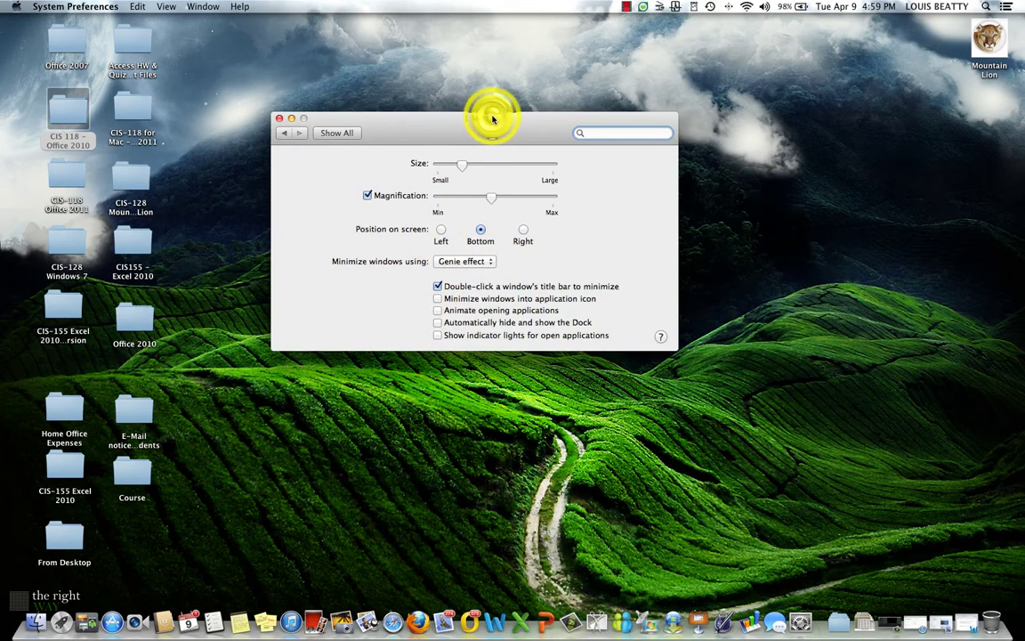
double_click(492, 118)
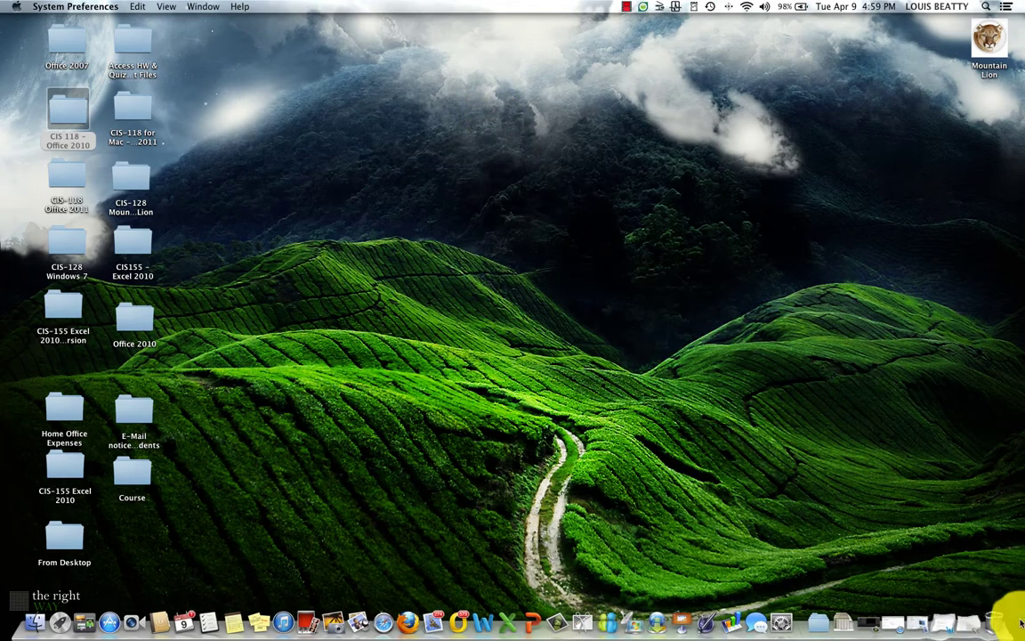
left_click(973, 614)
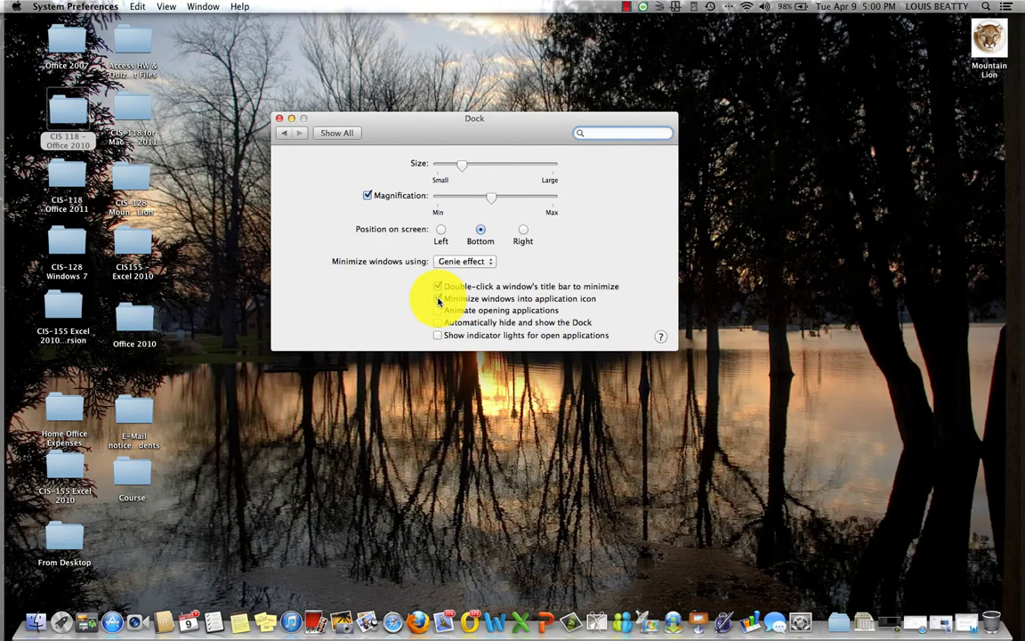
Step: Switch to Word and test minimizing Chapter 2 Instructions.doc into the application icon, restoring it each of two times
left_click(494, 616)
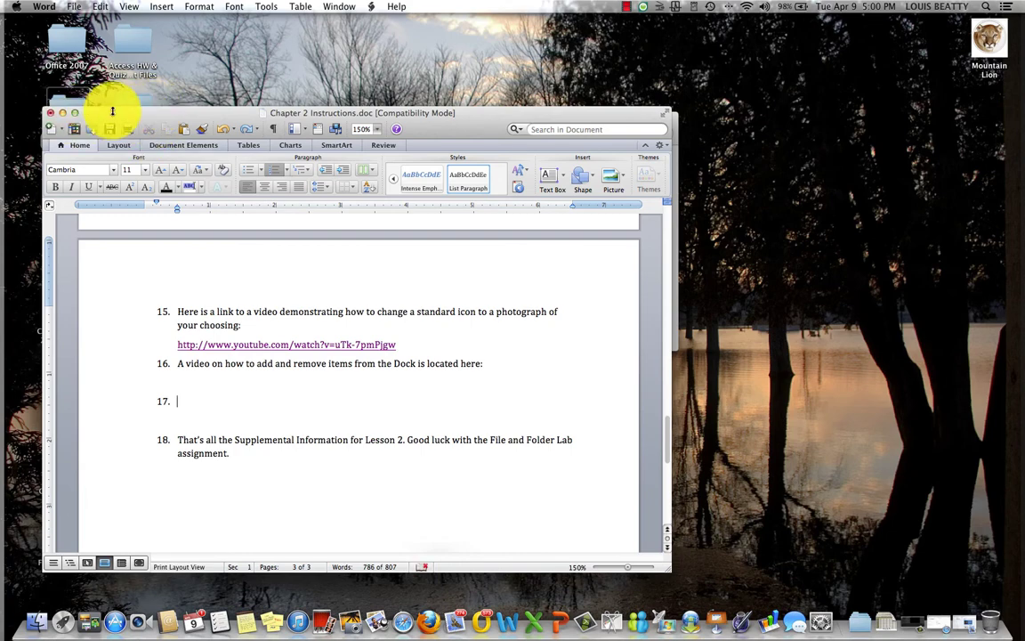
double_click(389, 110)
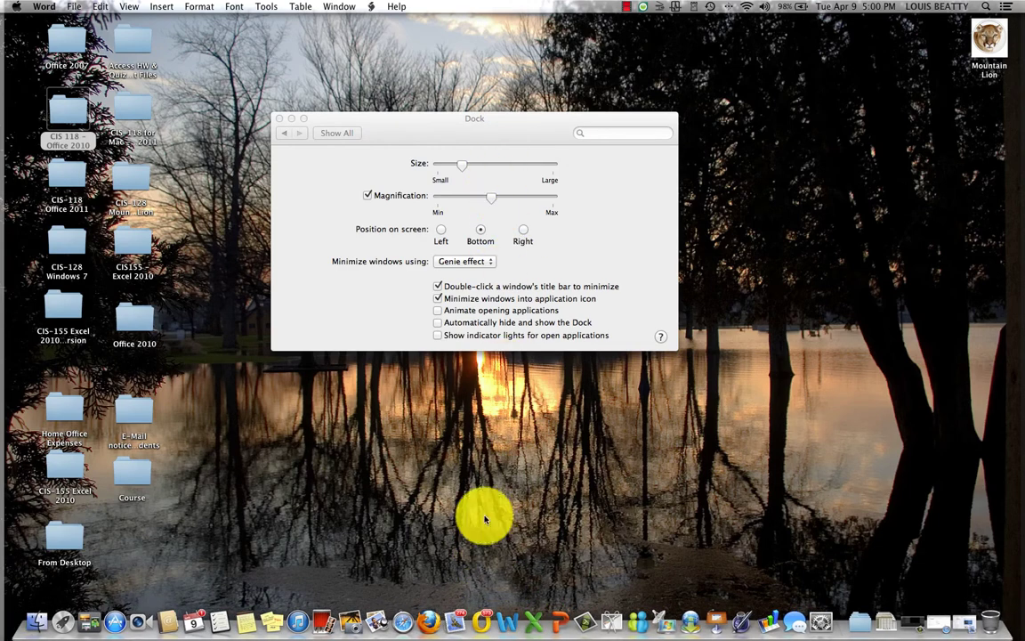
left_click(484, 614)
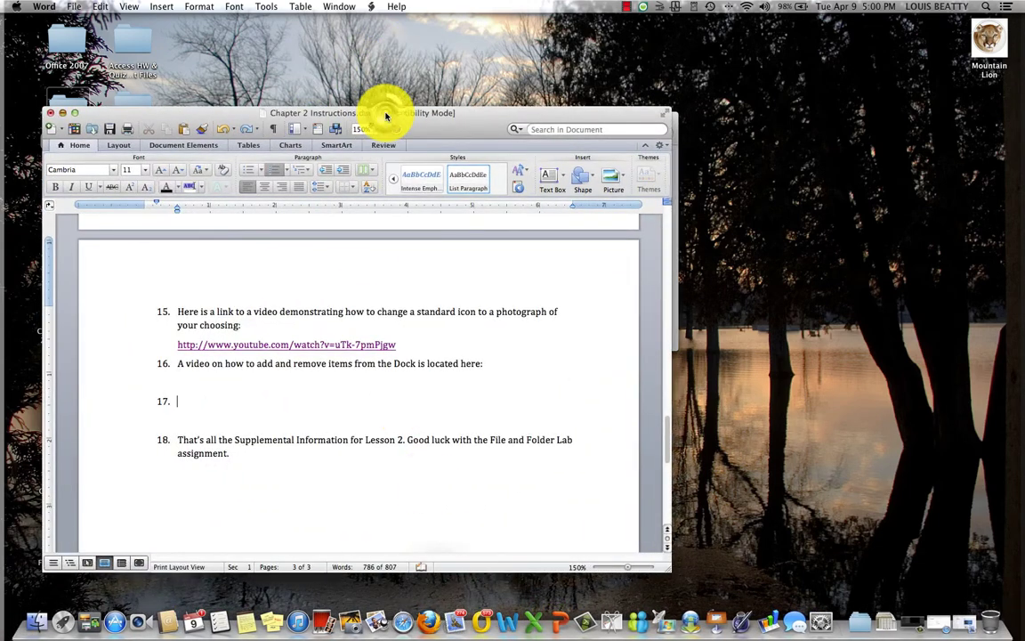
double_click(384, 113)
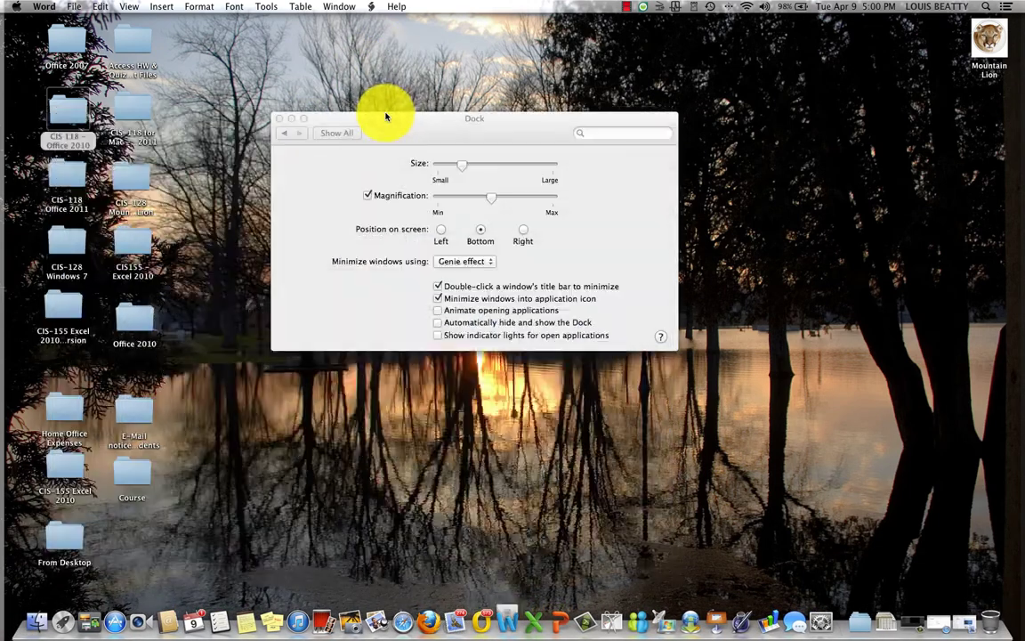
left_click(512, 615)
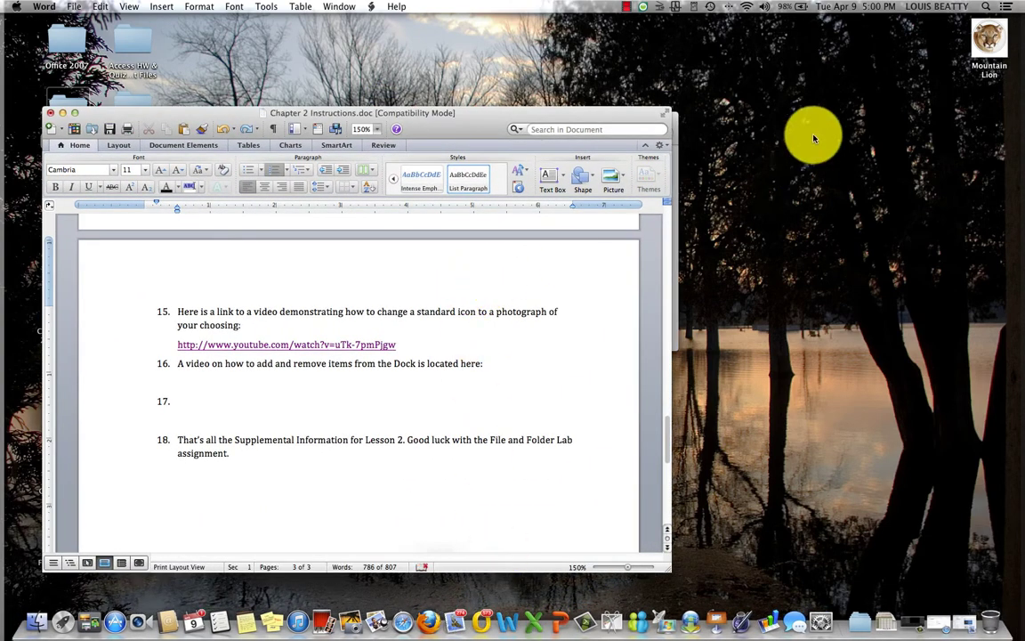
Step: Turn off "Minimize windows into application icon" and test minimizing and restoring Chapter 2 Instructions.doc, leaving the document minimized
left_click(677, 129)
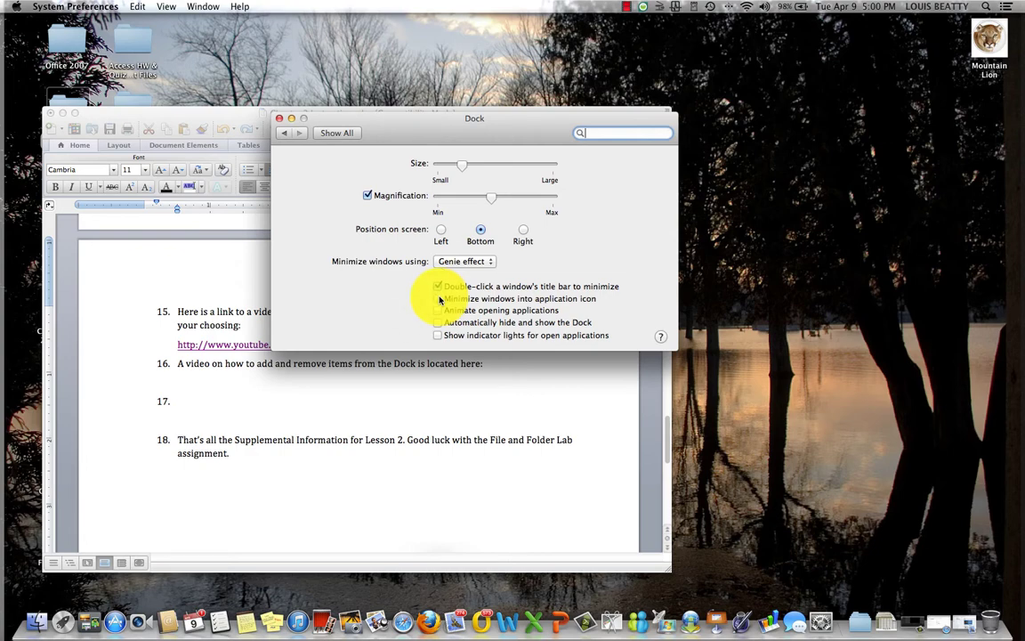
left_click(182, 114)
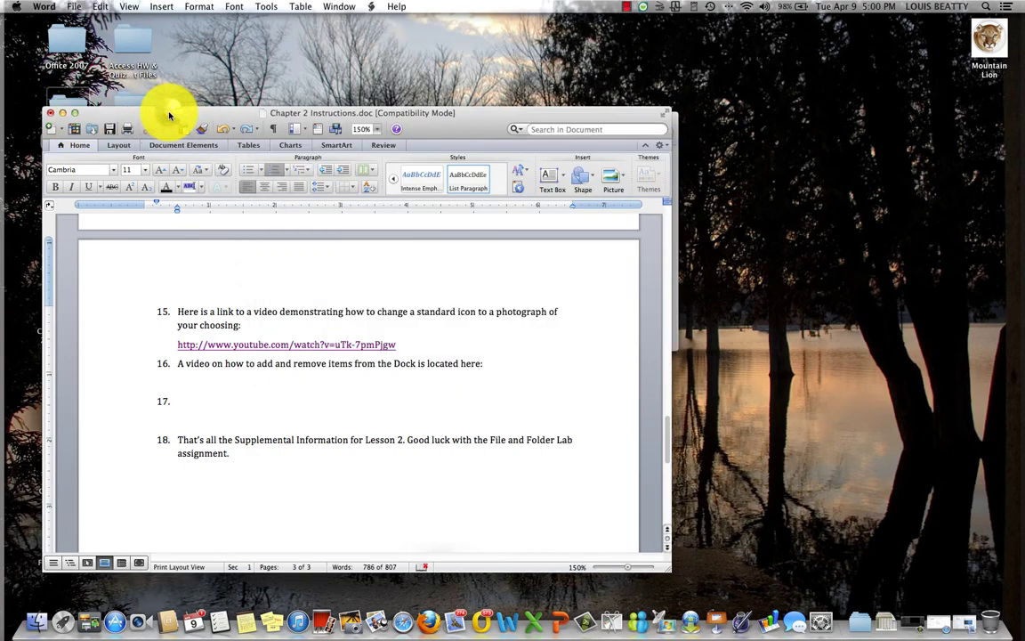
double_click(169, 114)
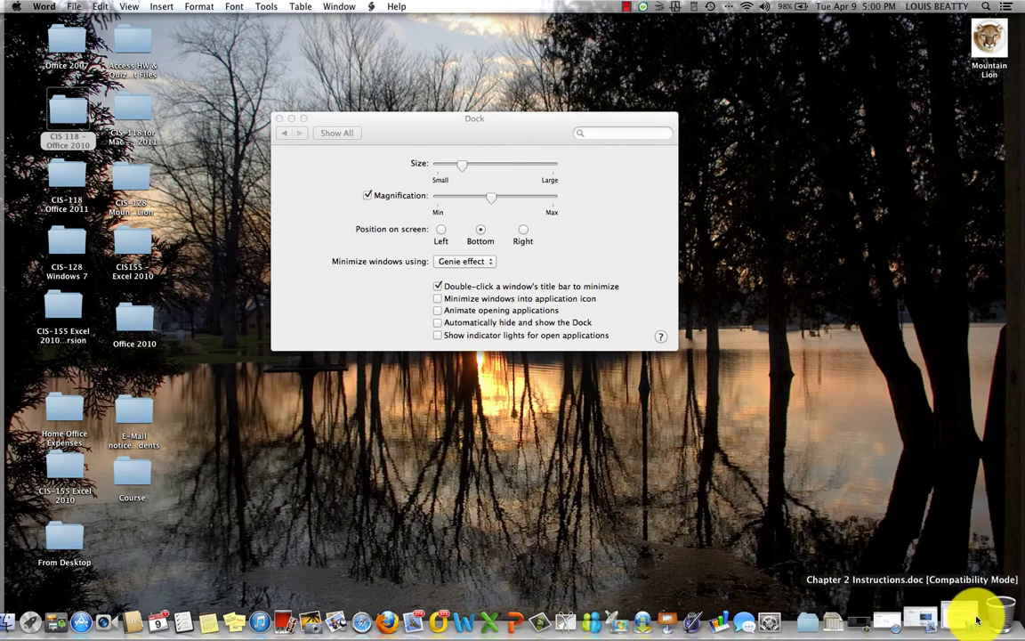
left_click(977, 620)
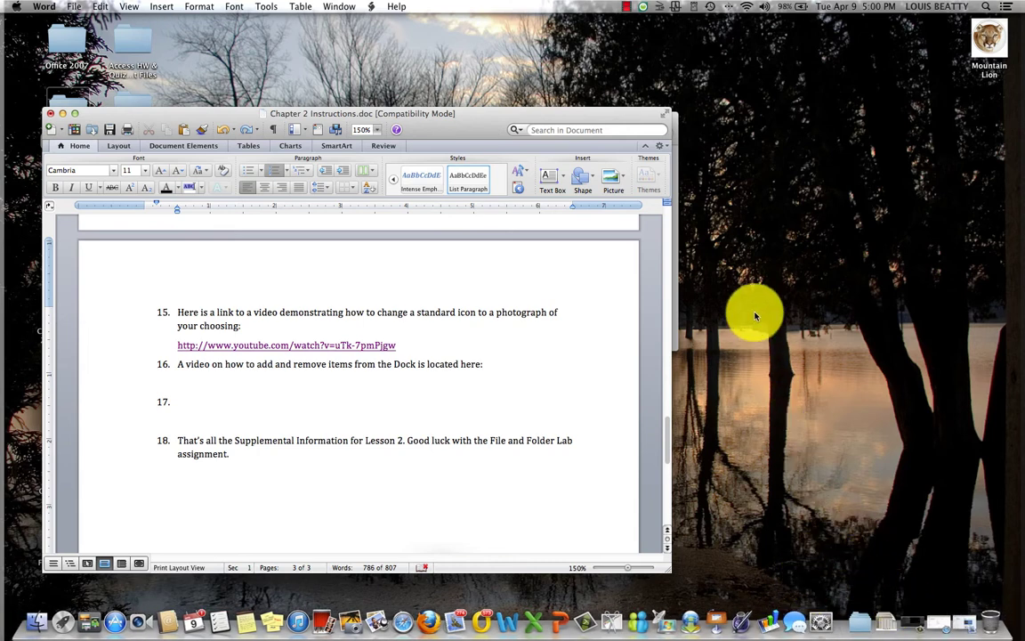
left_click(65, 114)
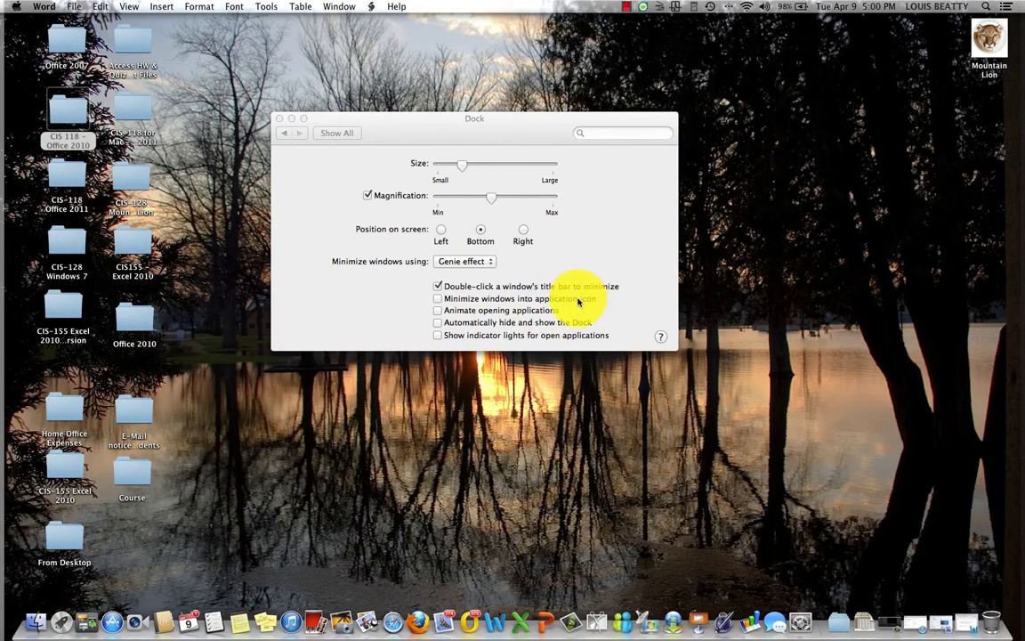
Step: Enable "Minimize windows into application icon" for the Dock and switch to Preview
left_click(442, 299)
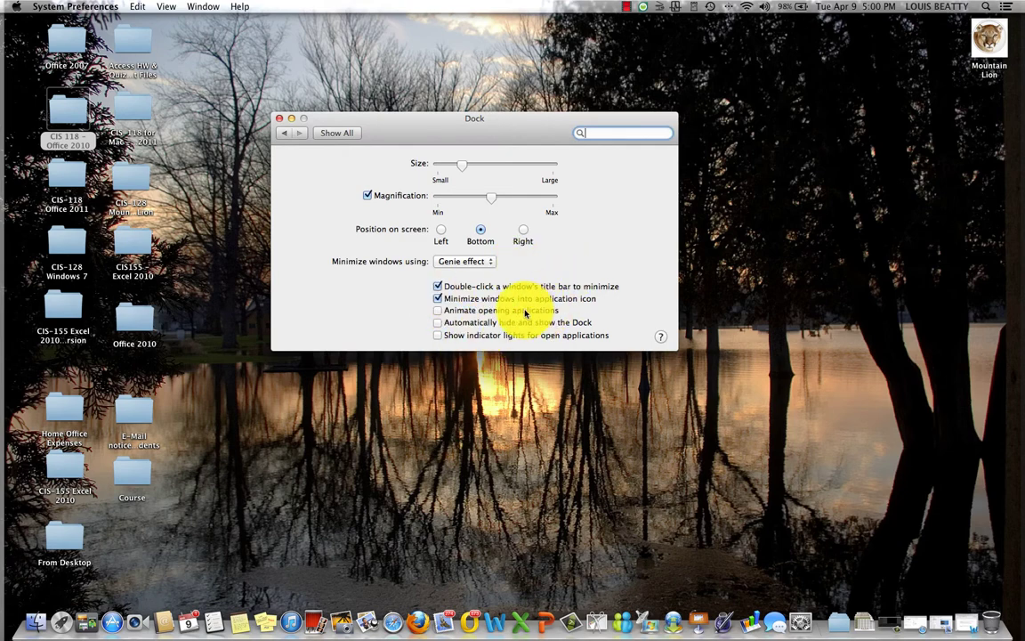
left_click(357, 621)
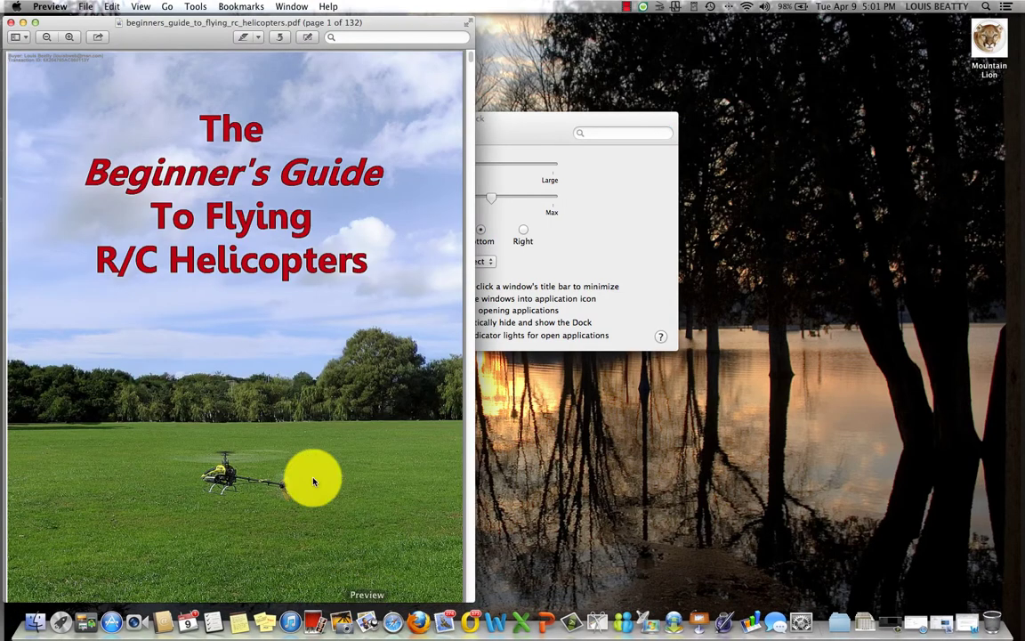
Step: Quit Preview, relaunch it from the Dock to test the opening animation, and quit it again
left_click(43, 8)
left_click(65, 121)
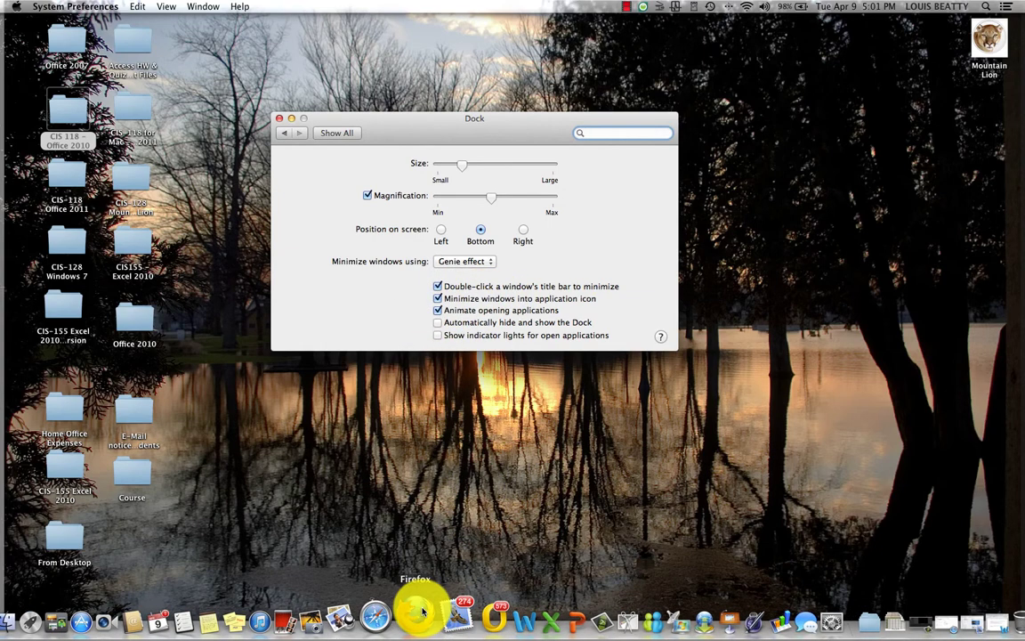
left_click(362, 609)
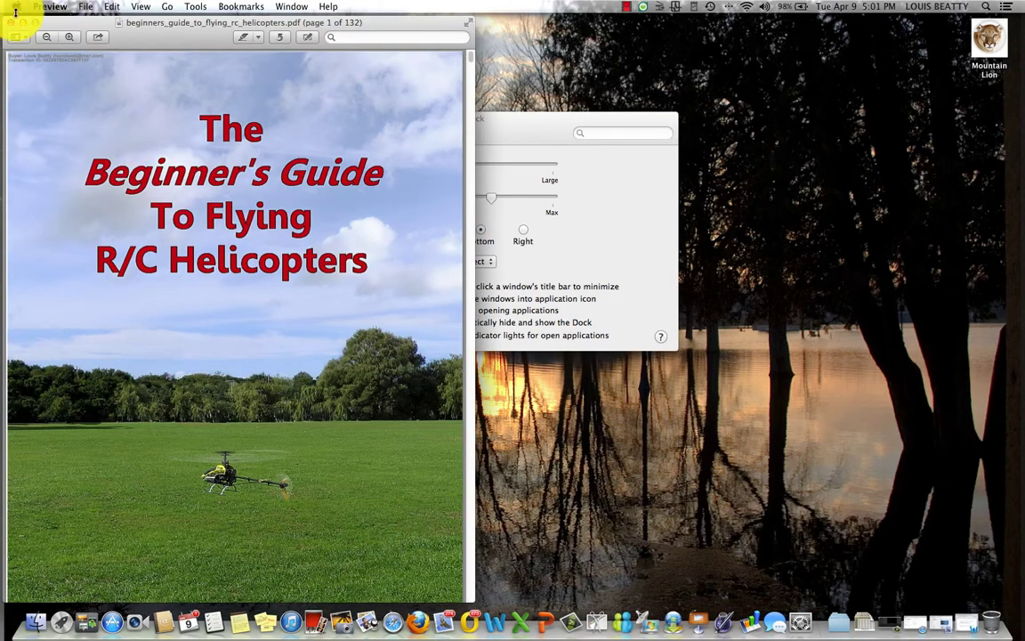
left_click(50, 7)
left_click(52, 118)
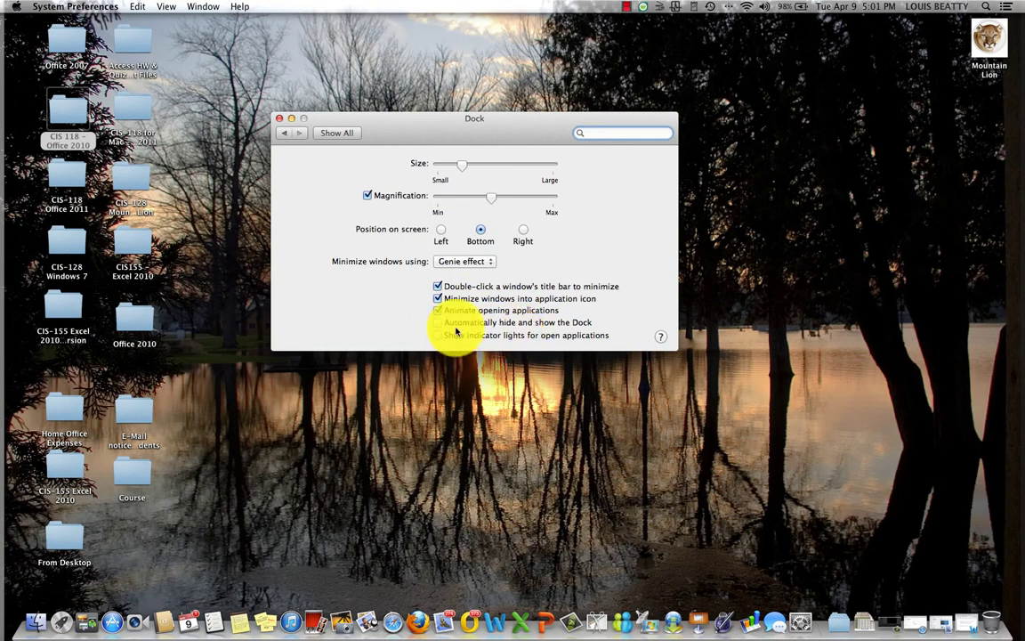
Step: Test "Automatically hide and show the Dock" by enabling it, revealing the hidden Dock, and turning the option off again
left_click(438, 326)
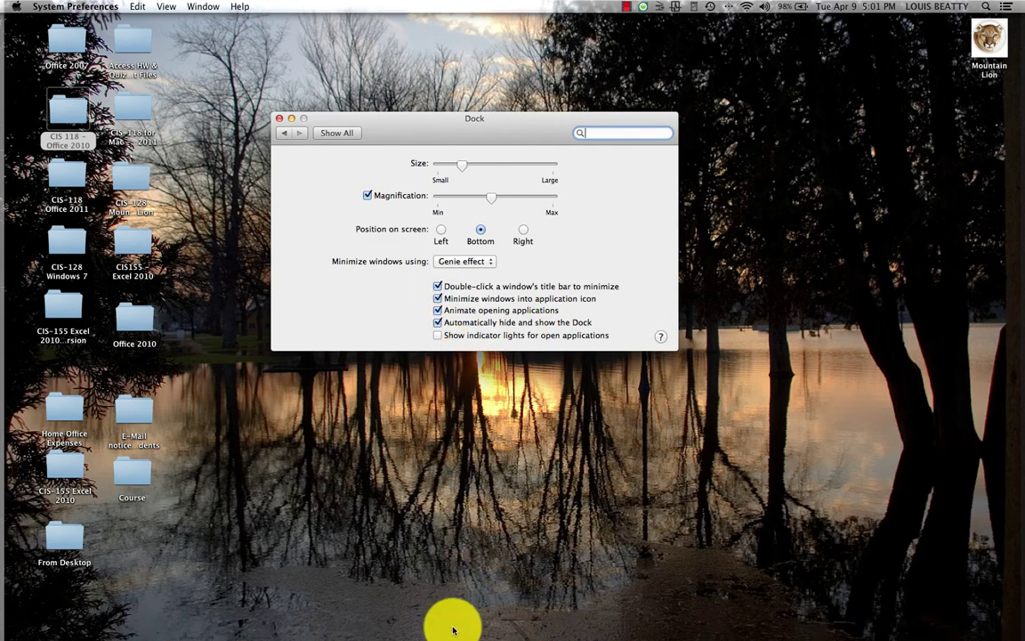
mouse_move(441, 630)
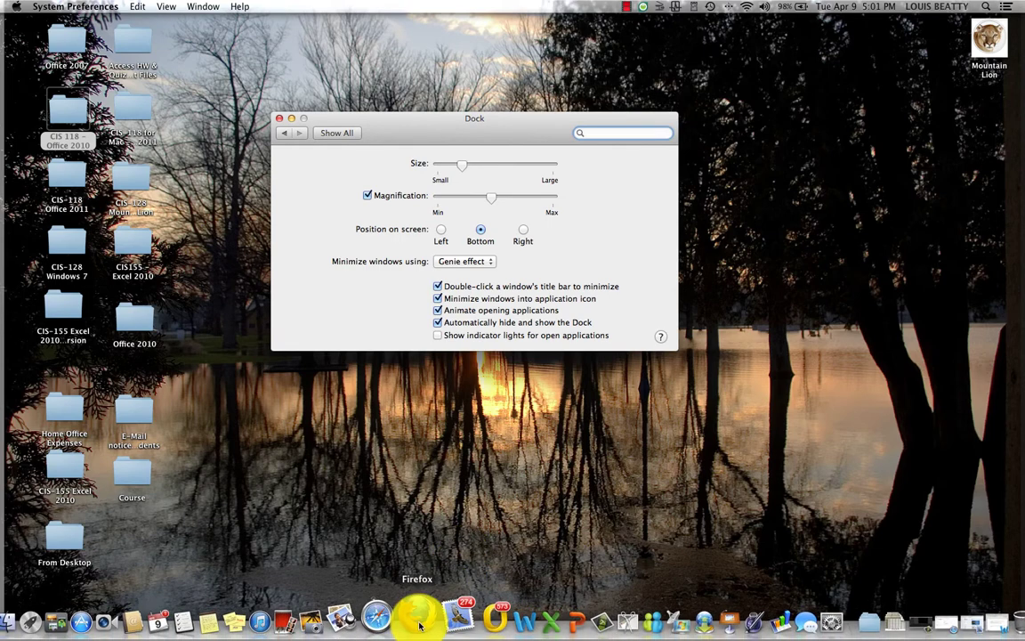
left_click(438, 322)
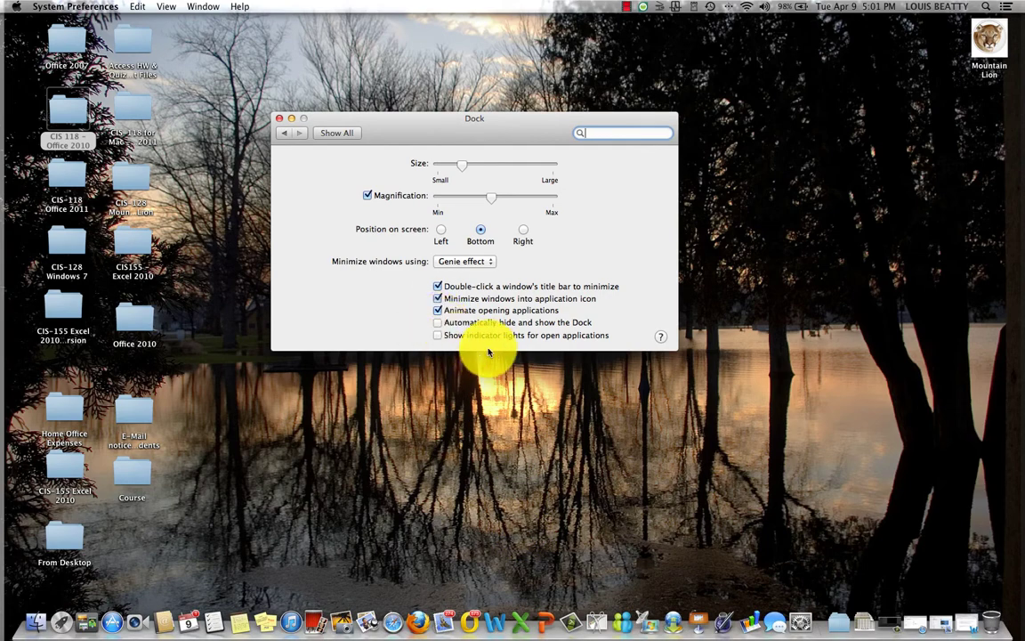